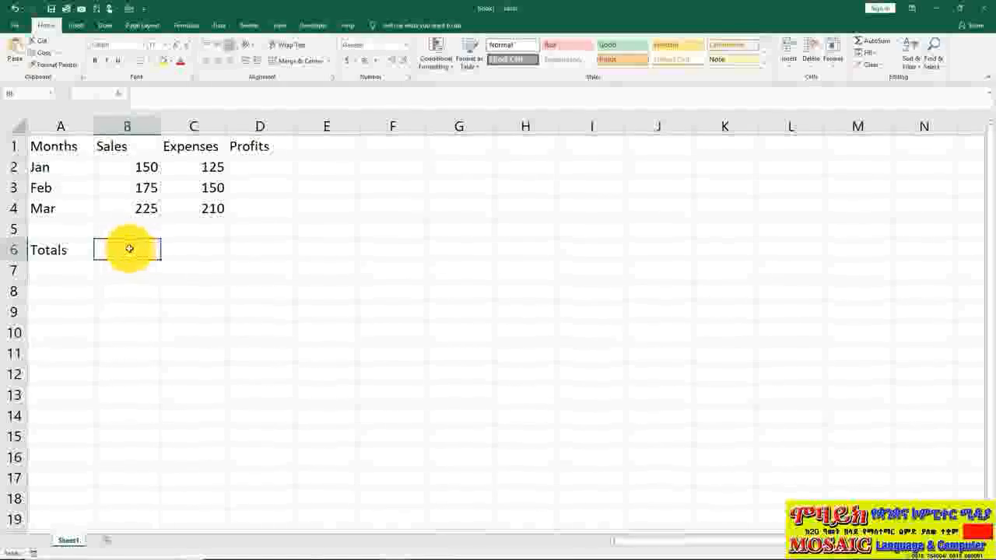
Total the January to March sales in cell B6 with the formula =B2+B3+B4, and review the entered formula
click(585, 337)
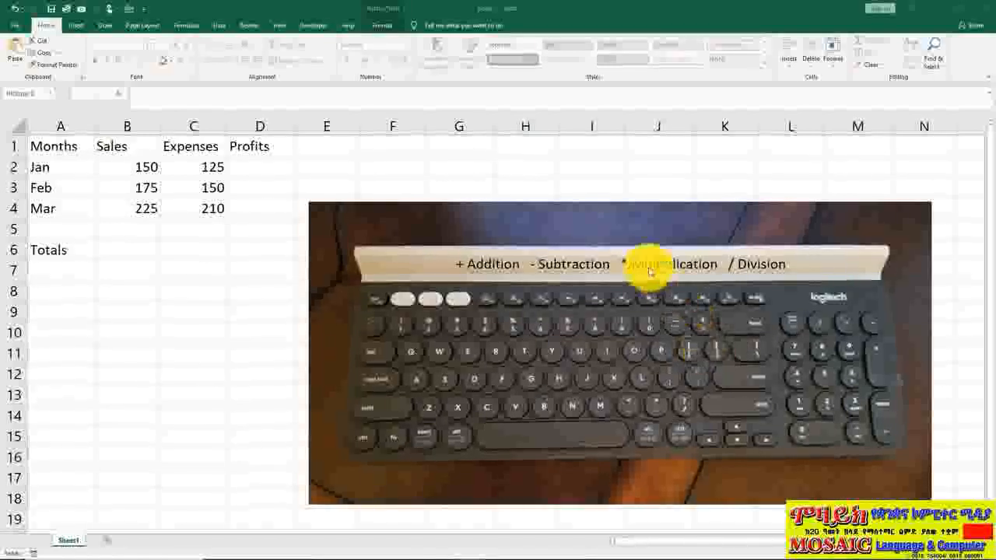
click(129, 249)
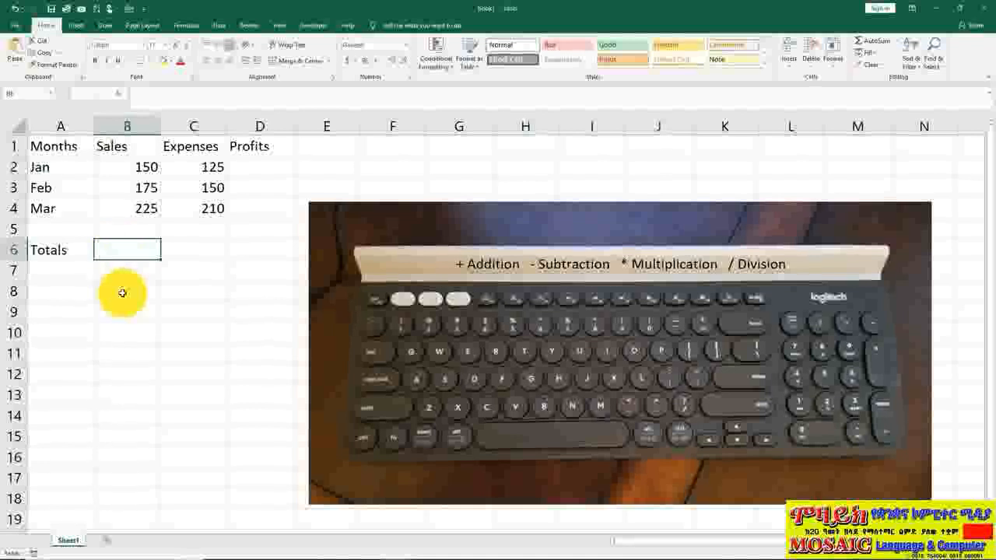
text(=)
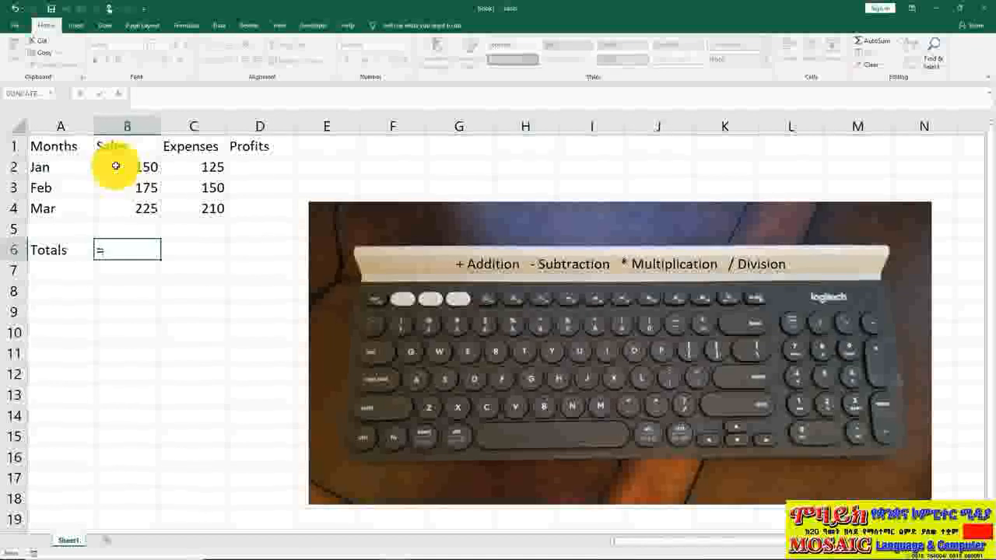
click(115, 166)
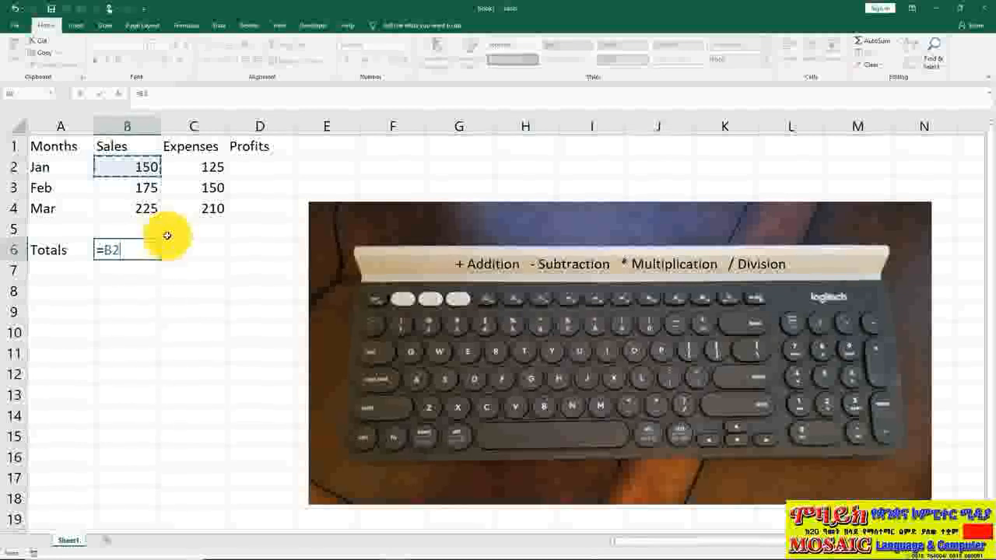
text(+)
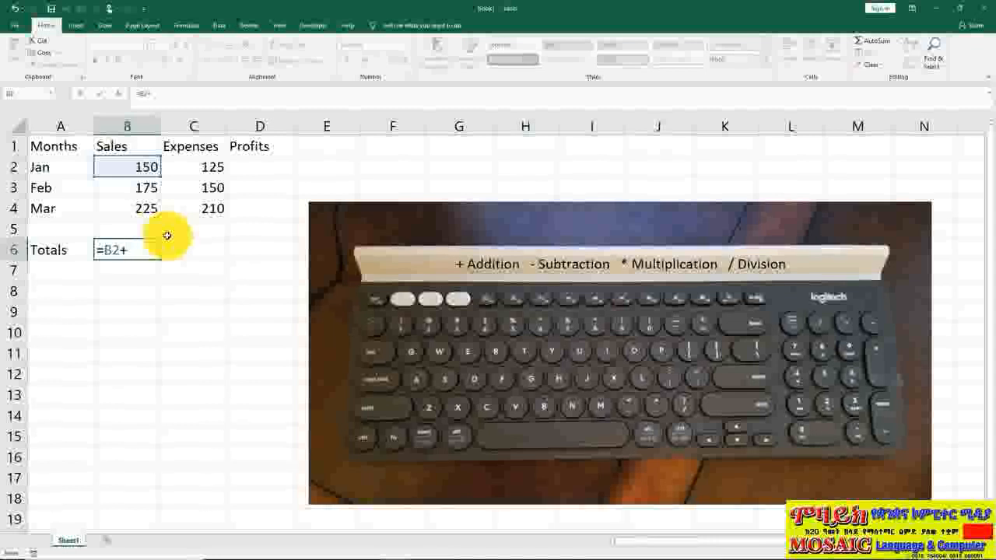
click(142, 187)
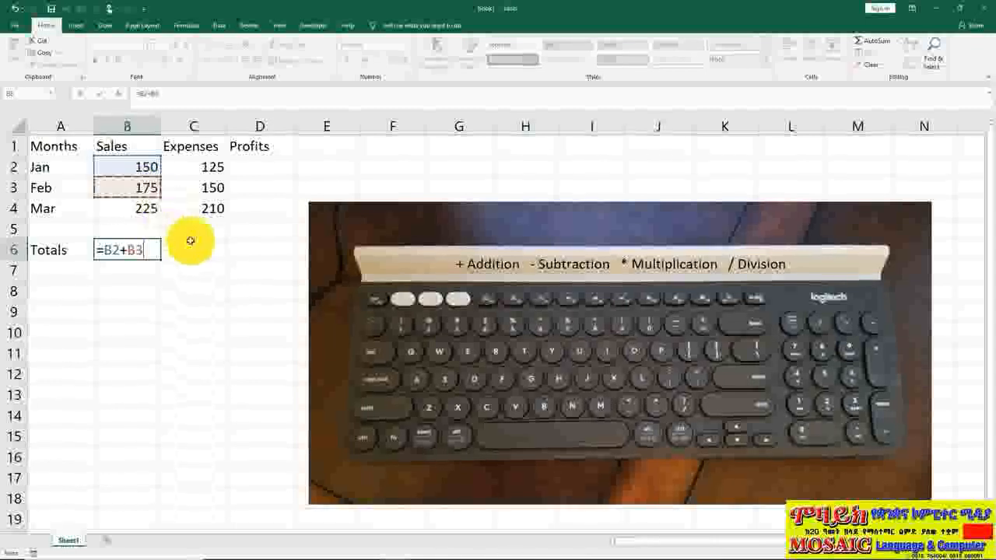
text(+)
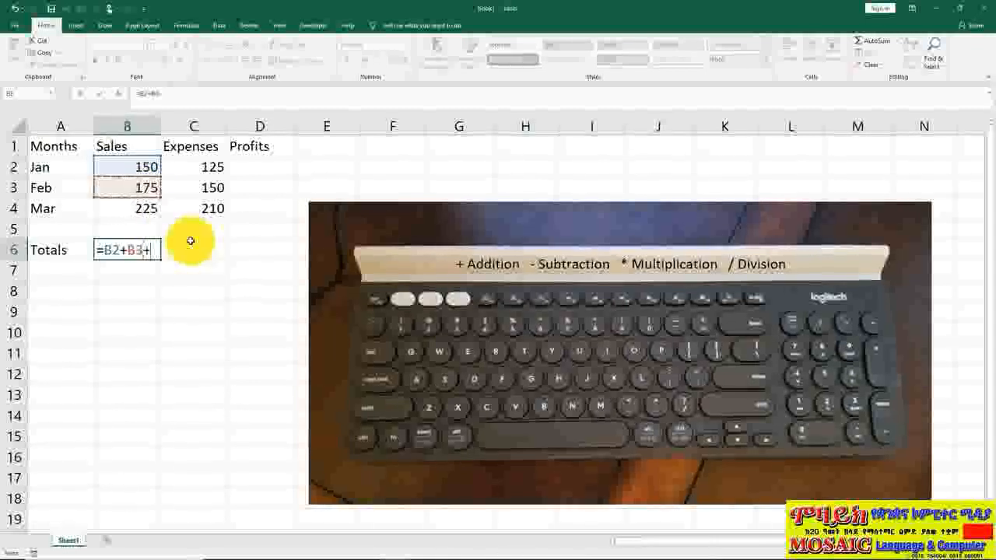
click(146, 209)
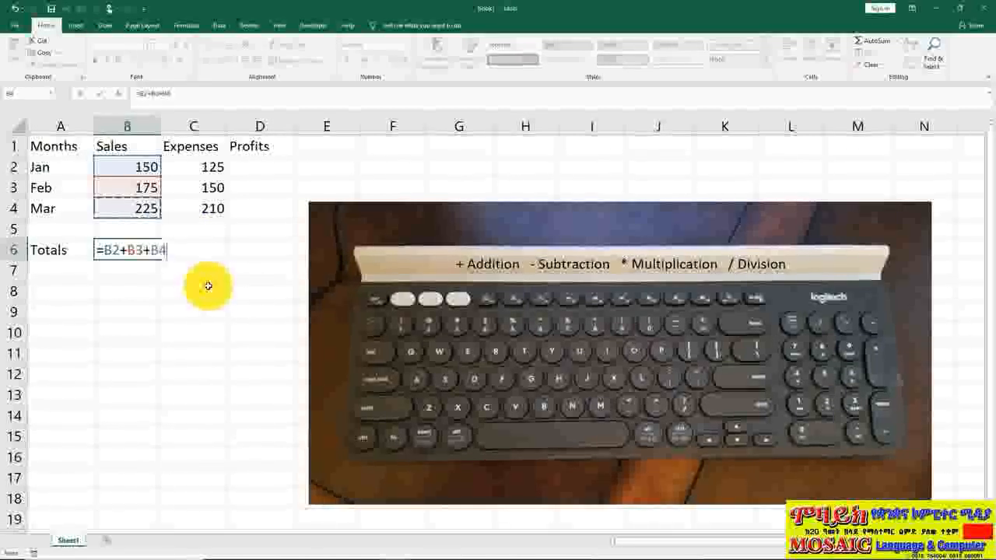
text(+)
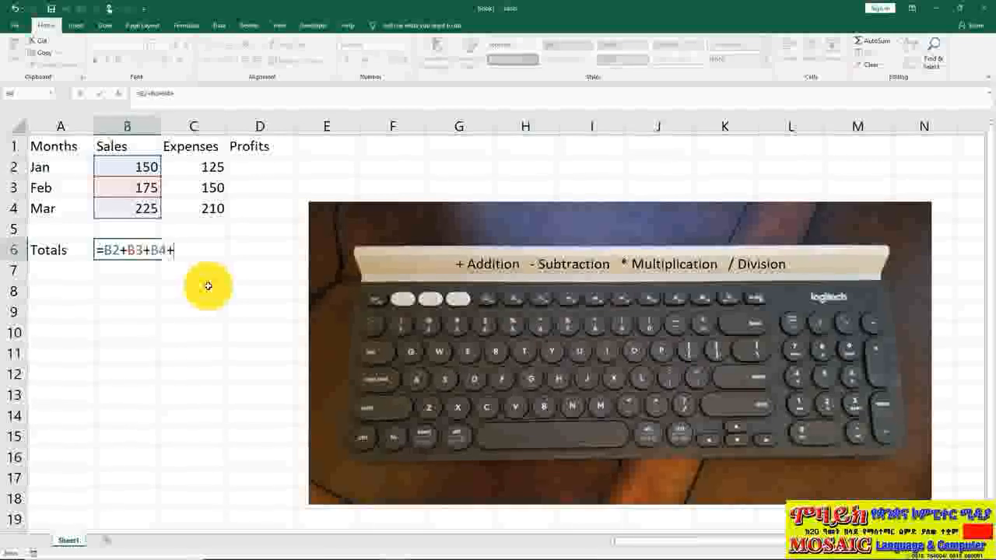
key(Return)
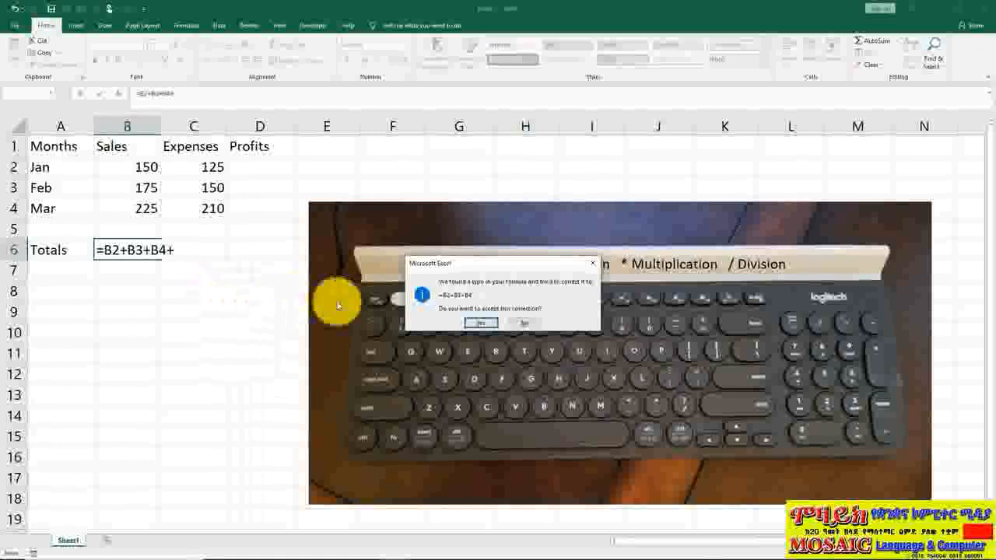
click(481, 323)
key(BackSpace)
key(Return)
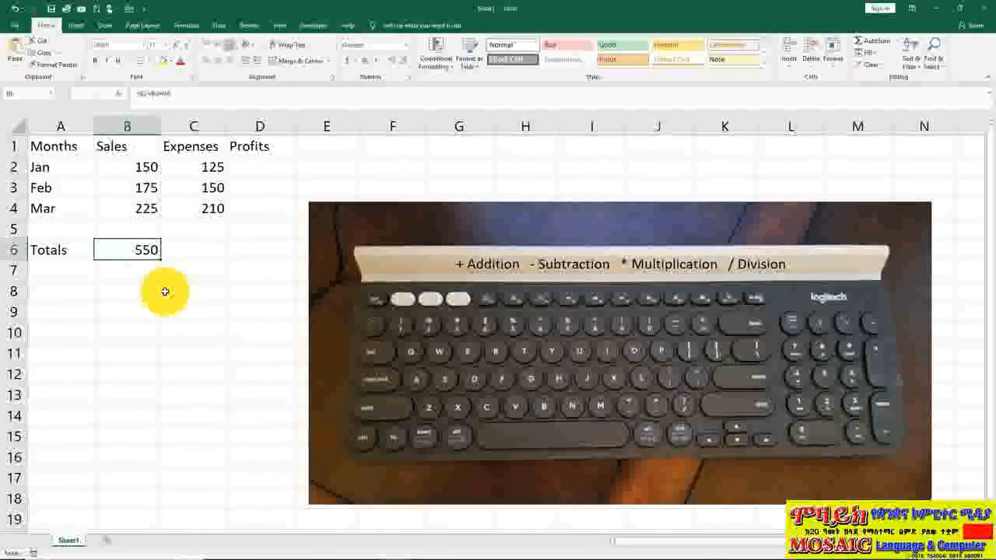
double_click(140, 248)
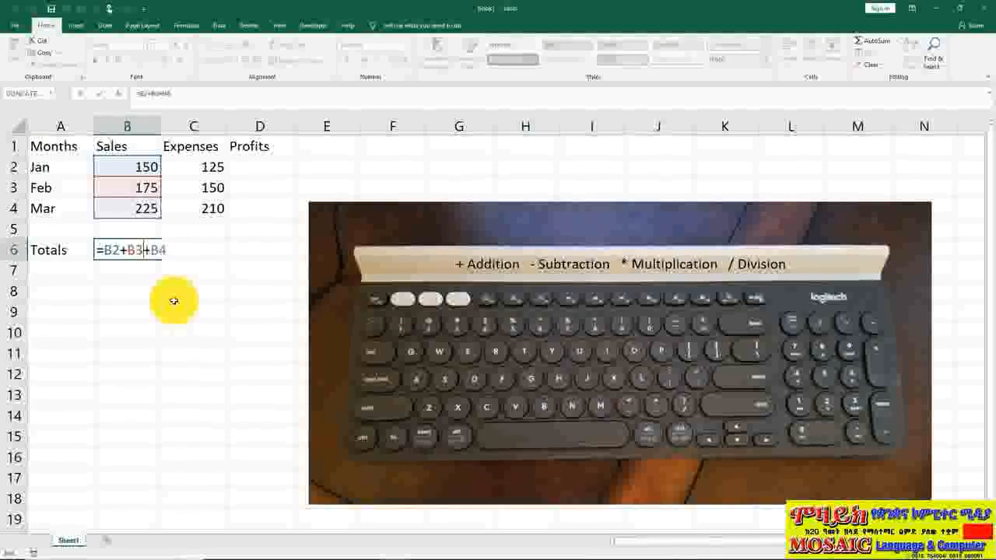
key(Return)
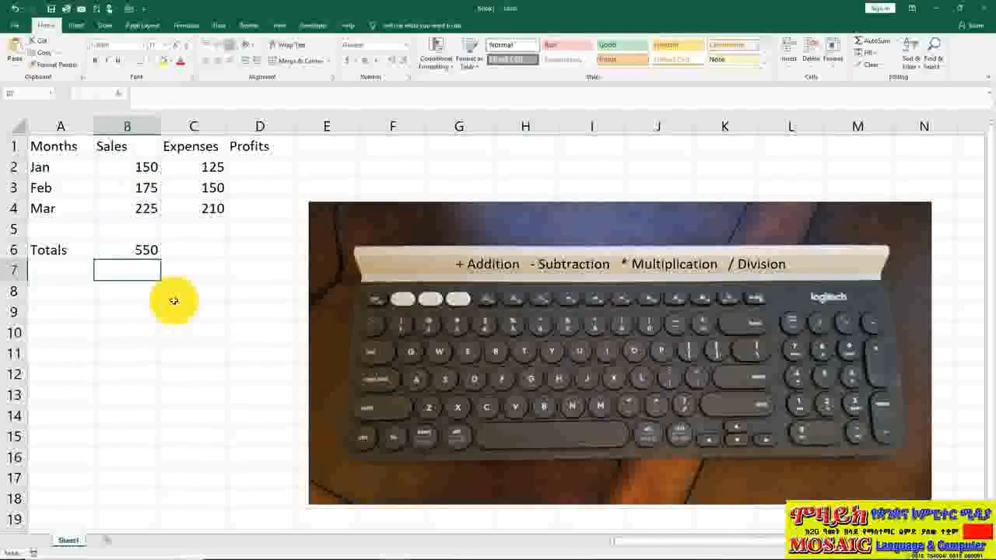
Total the January to March expenses in cell C6 with the formula =C2+C3+C4
click(205, 251)
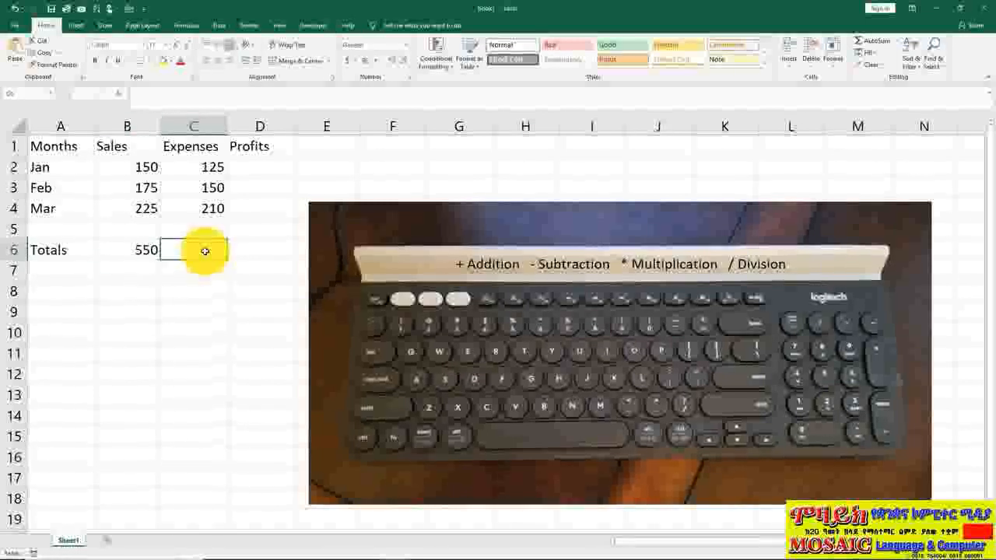
text(=)
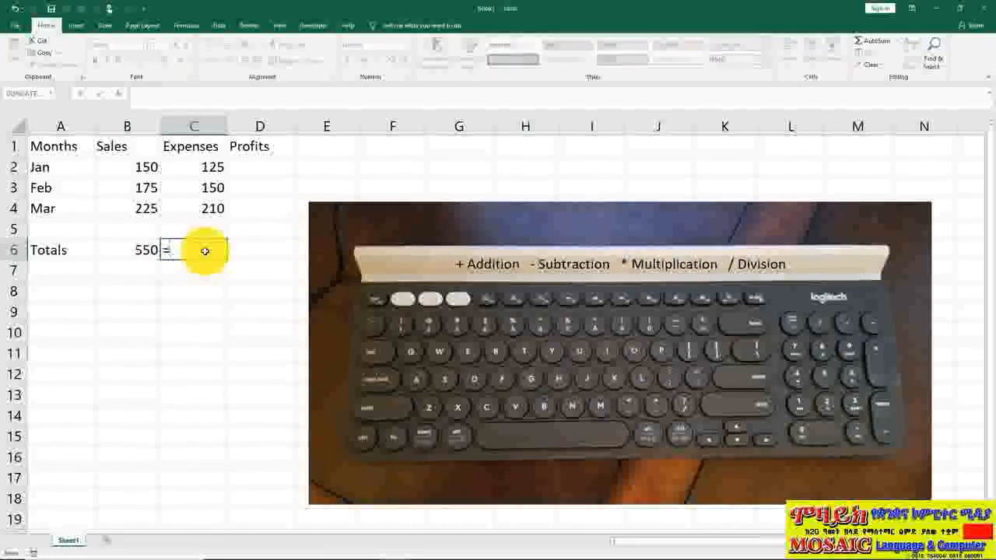
click(204, 168)
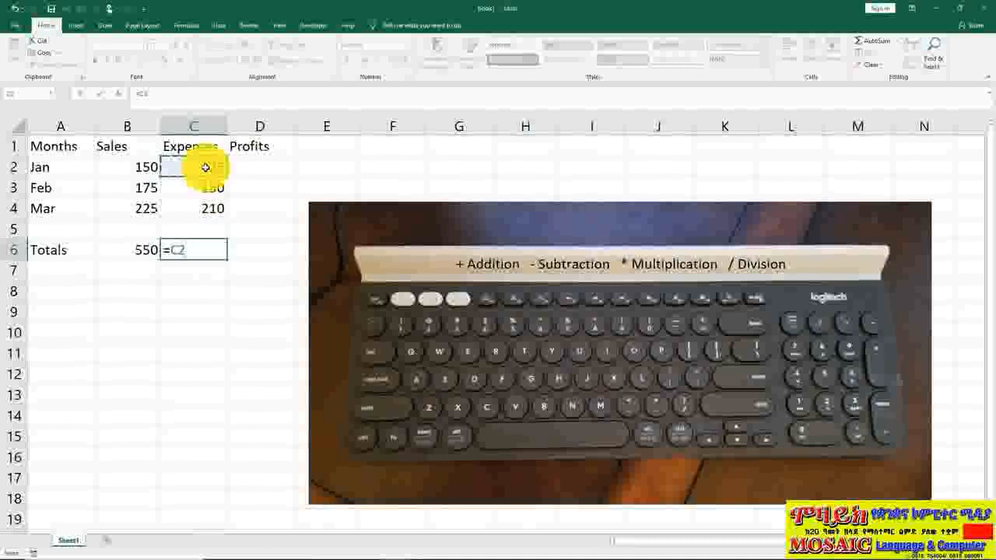
text(+)
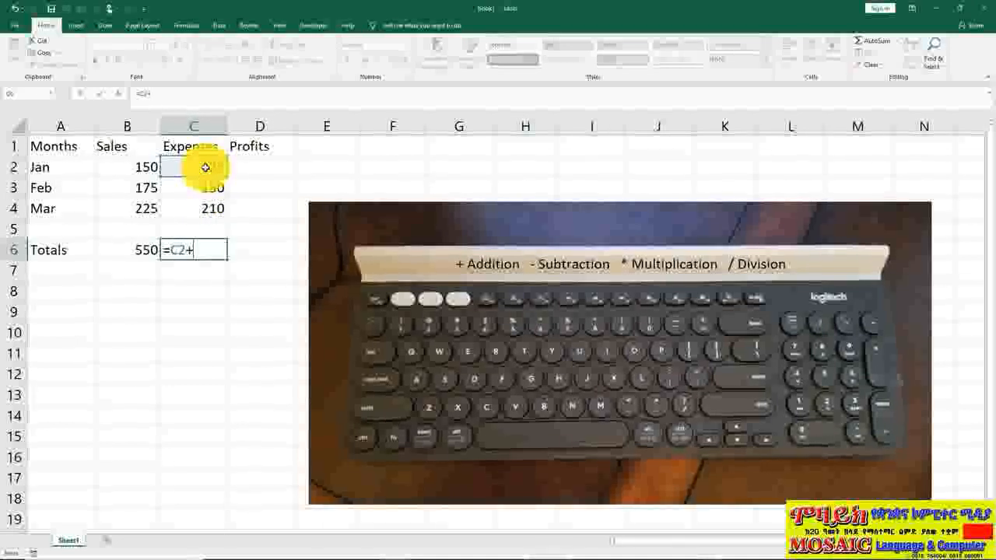
click(204, 189)
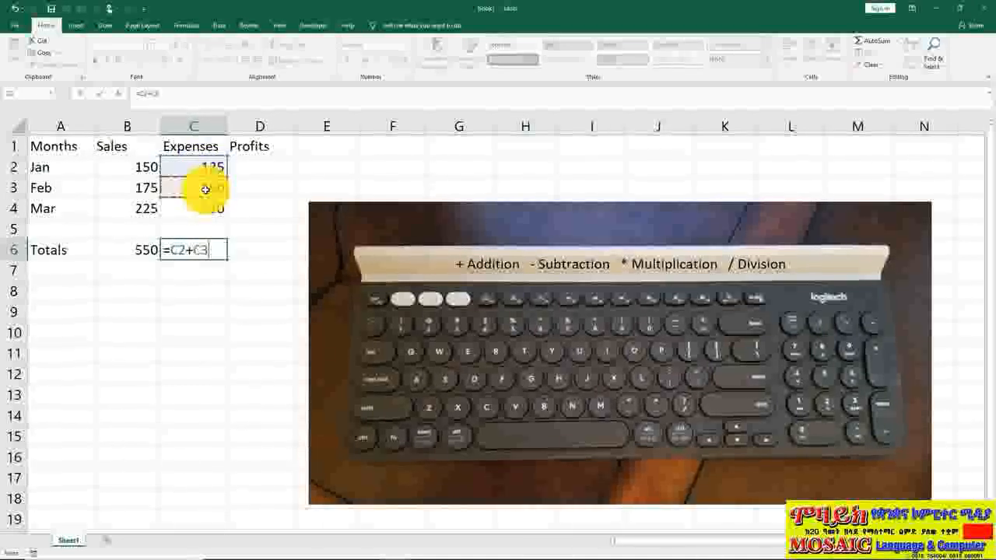
text(+)
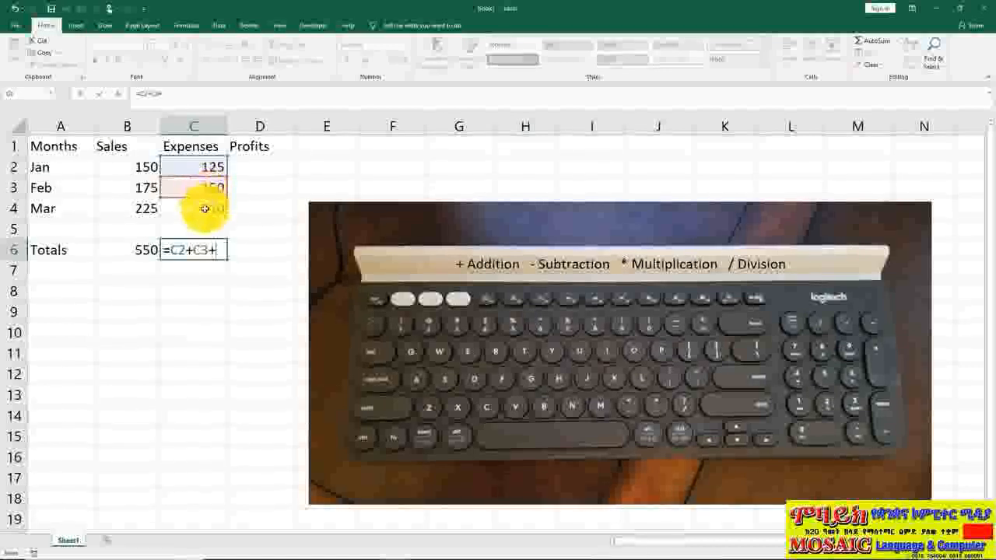
click(204, 209)
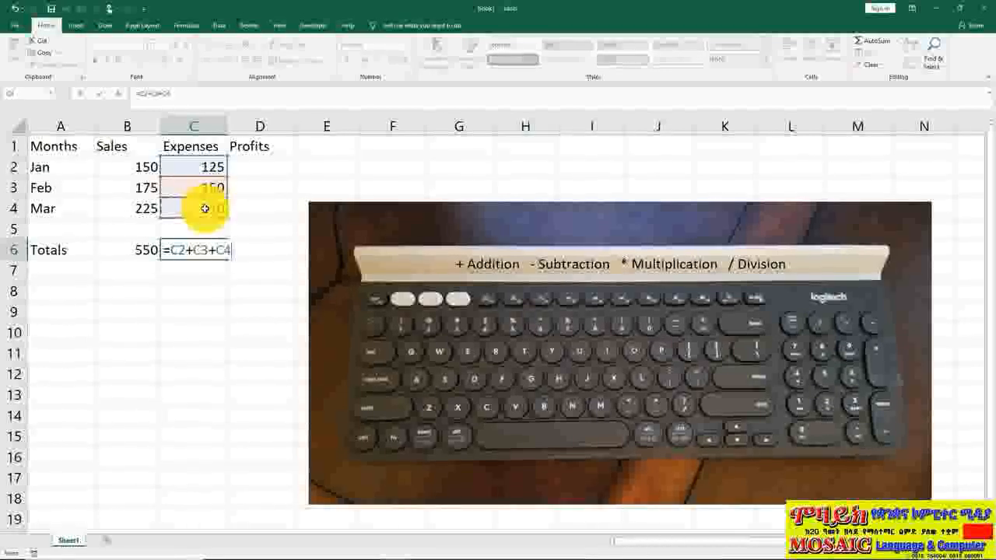
key(Return)
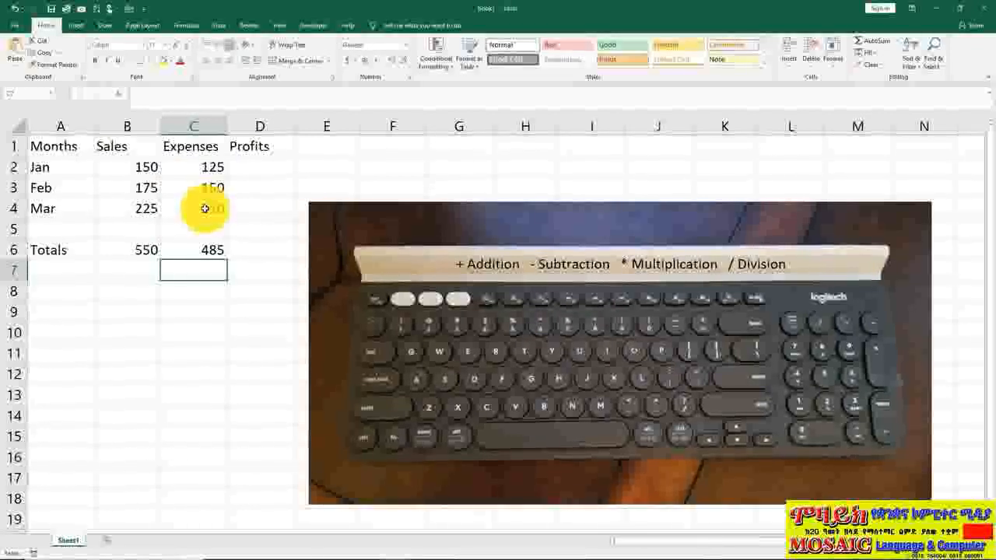
Examine the formulas behind the expenses total in C6 and the sales total in B6
click(203, 248)
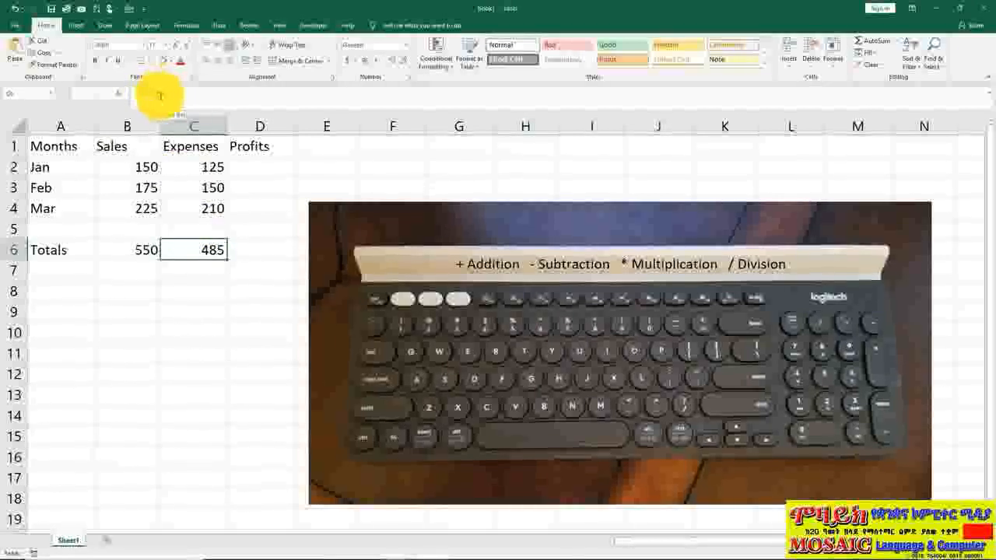
click(138, 251)
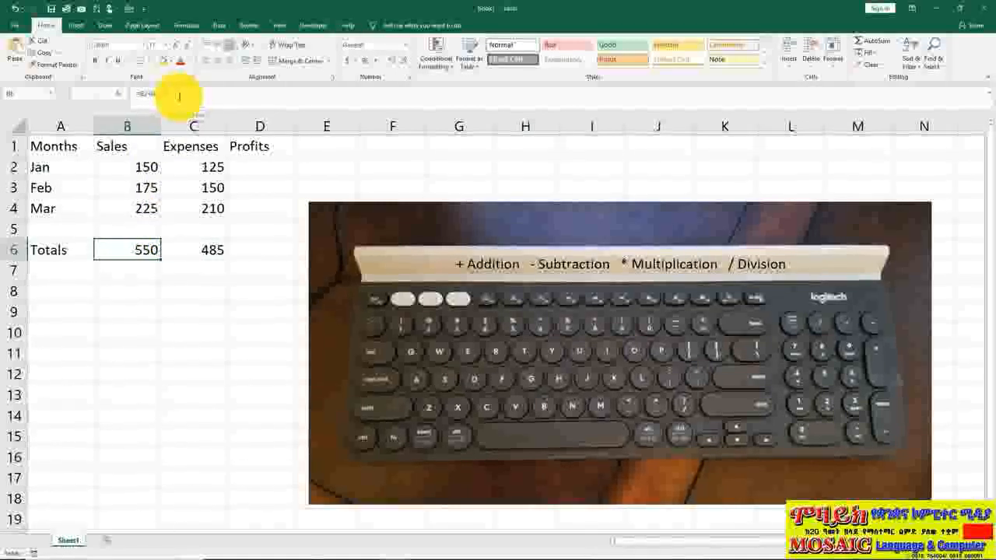
key(super+plus)
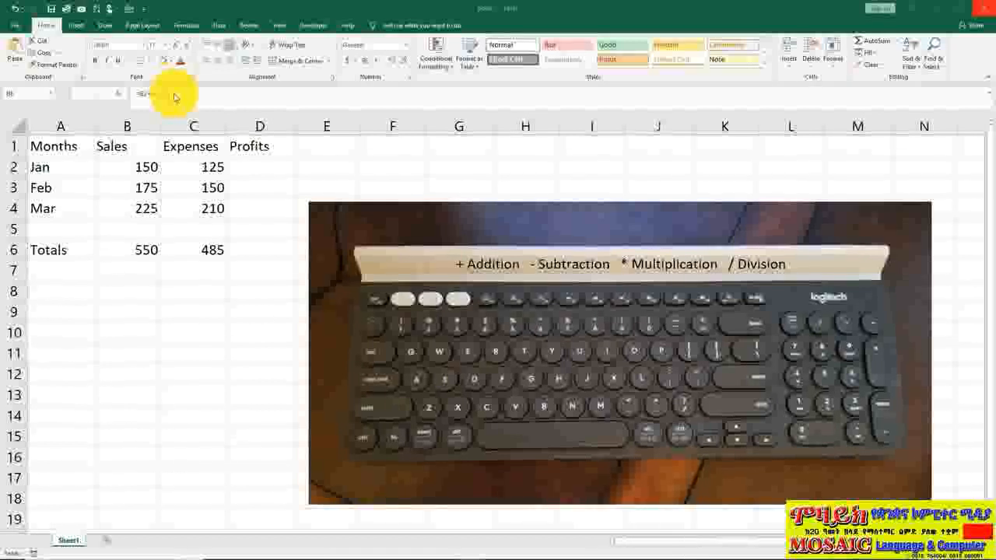
click(239, 169)
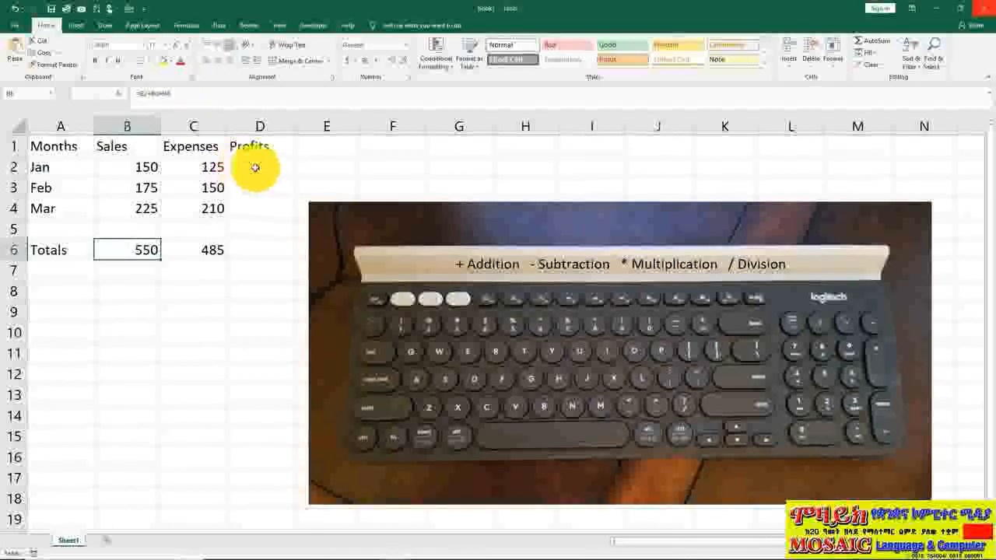
Calculate the January profit in cell D2 by subtracting expenses from sales with =B2-C2
click(257, 167)
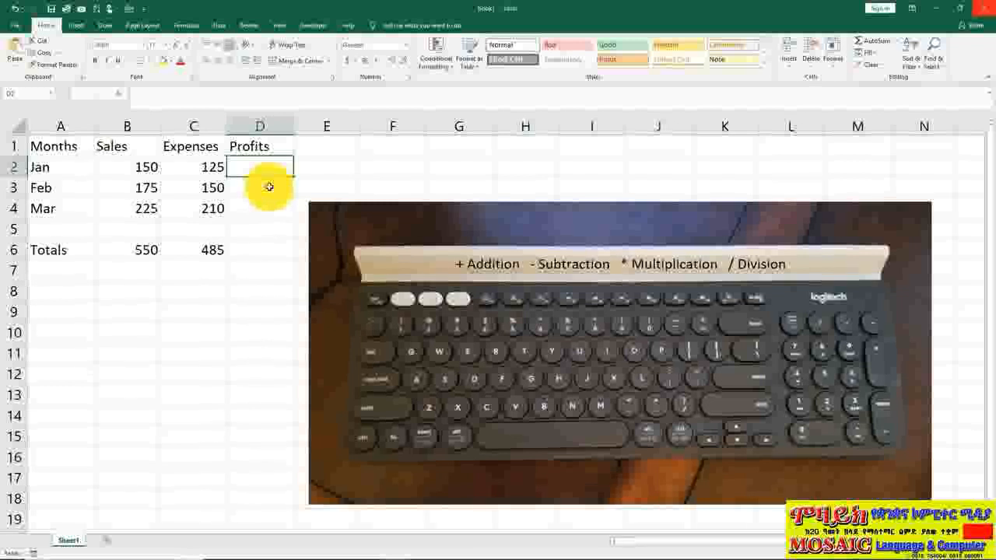
text(=)
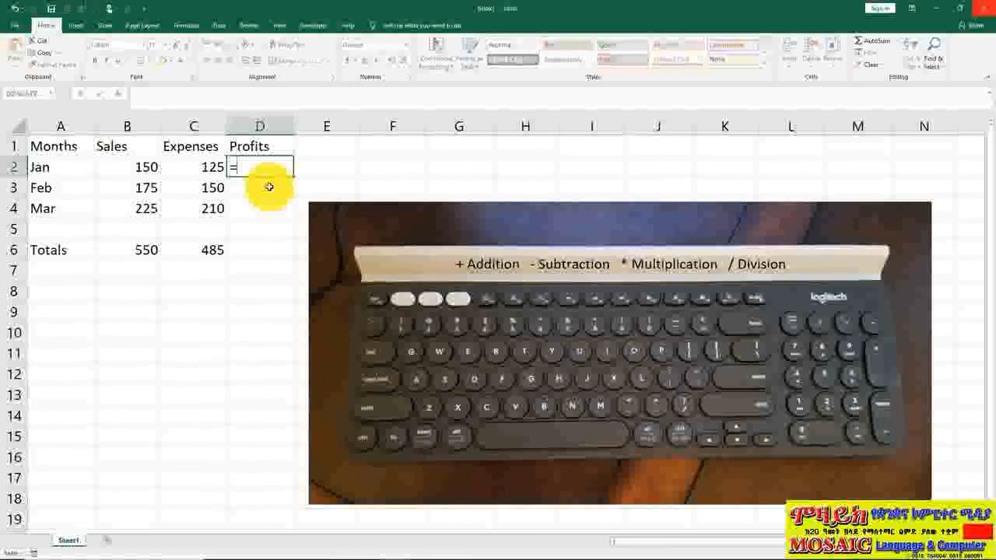
click(143, 168)
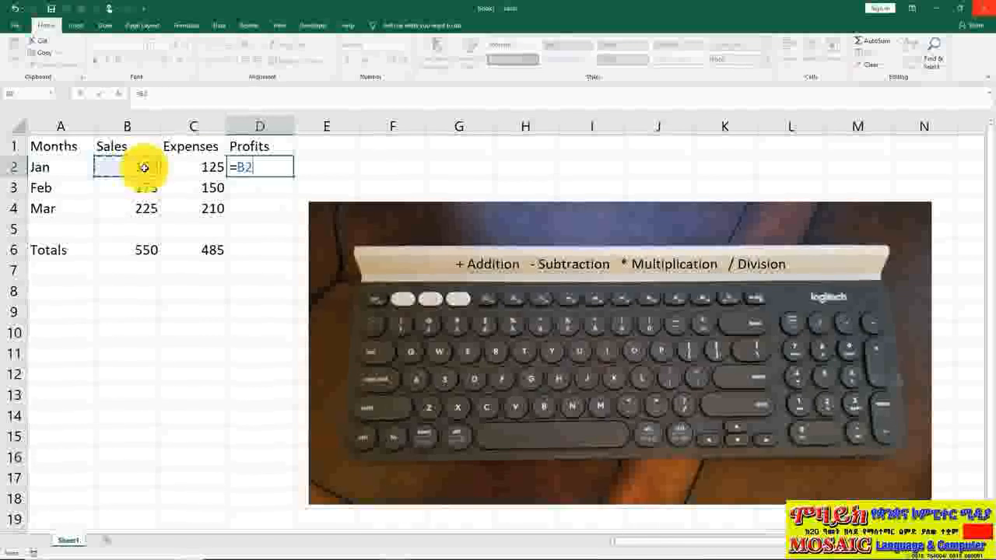
text(-)
click(176, 168)
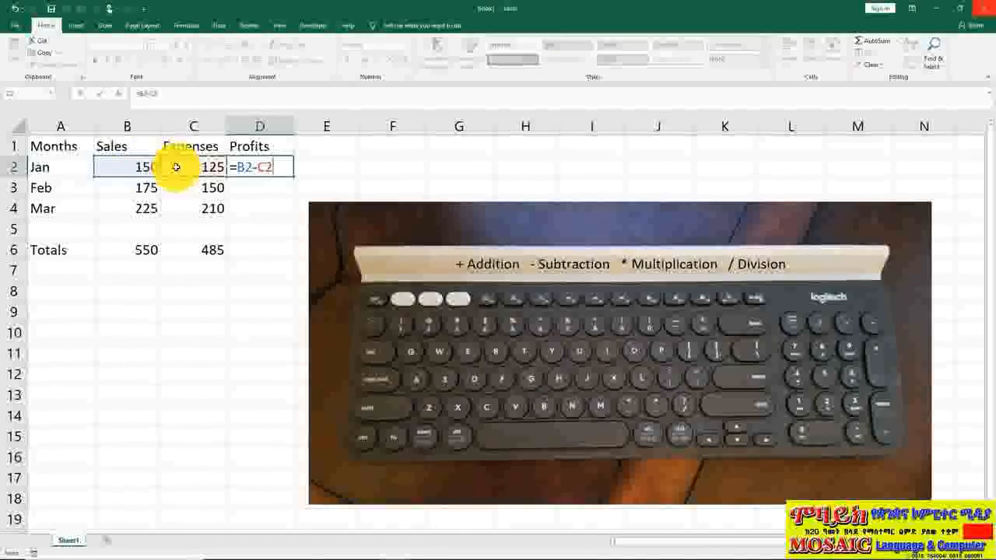
key(Return)
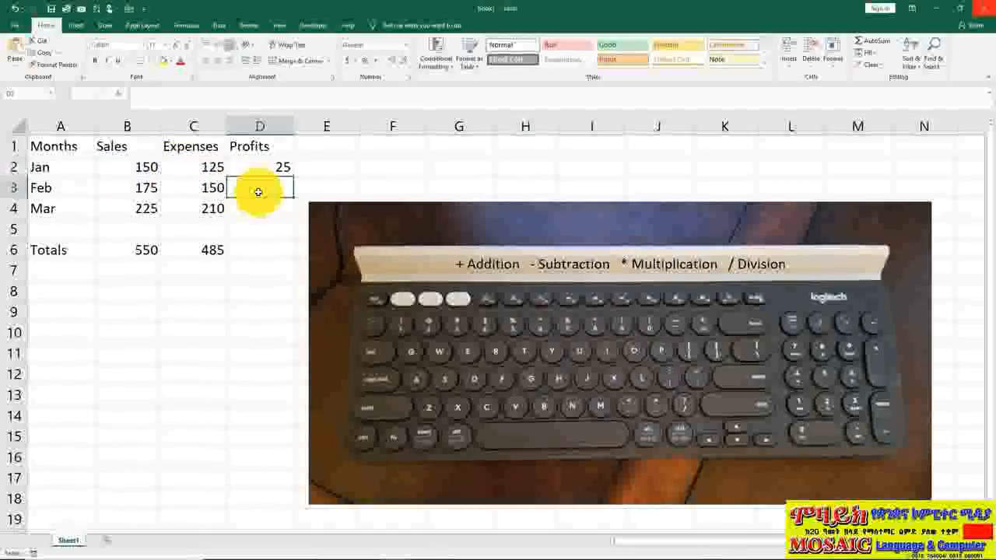
Calculate the February profit in cell D3 with the formula =B3-C3
text(=)
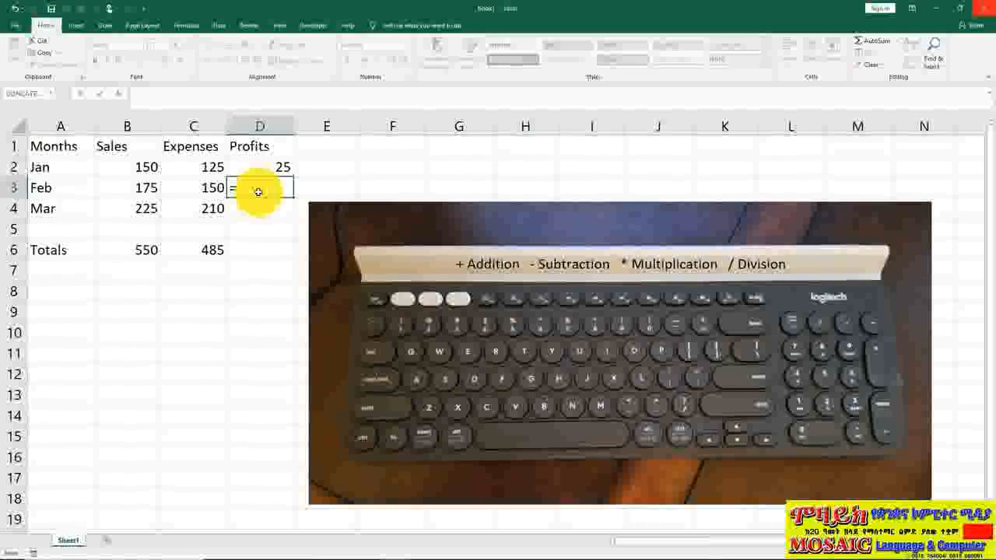
click(144, 188)
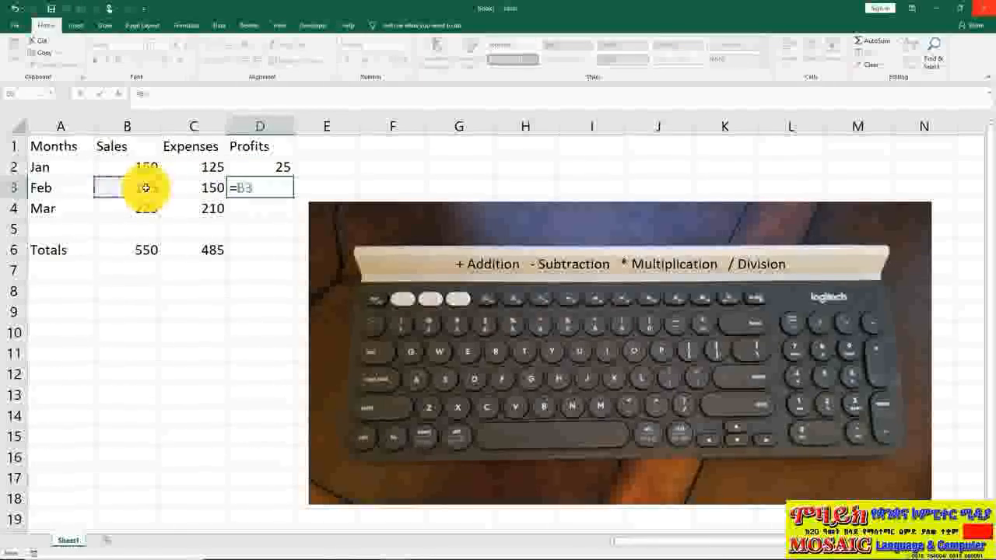
text(-)
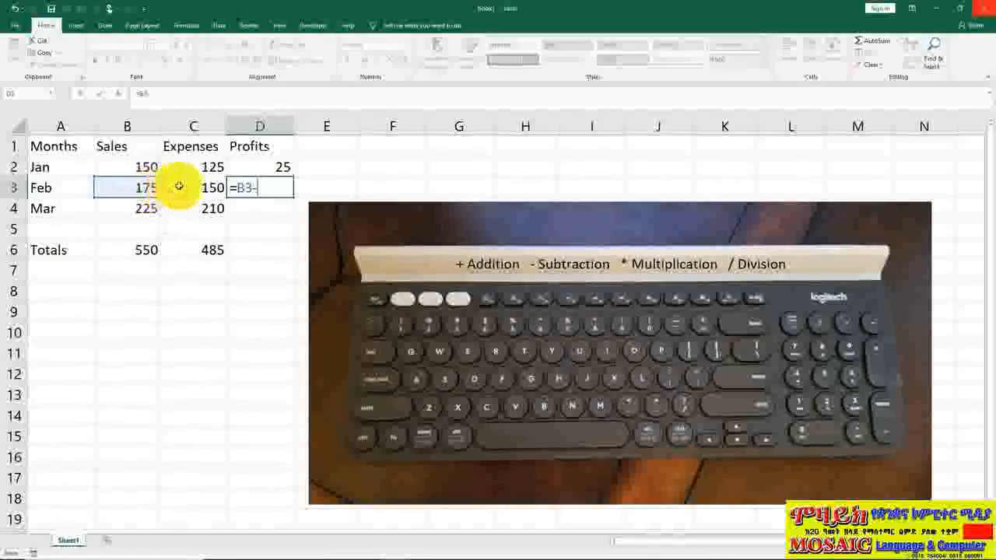
click(179, 186)
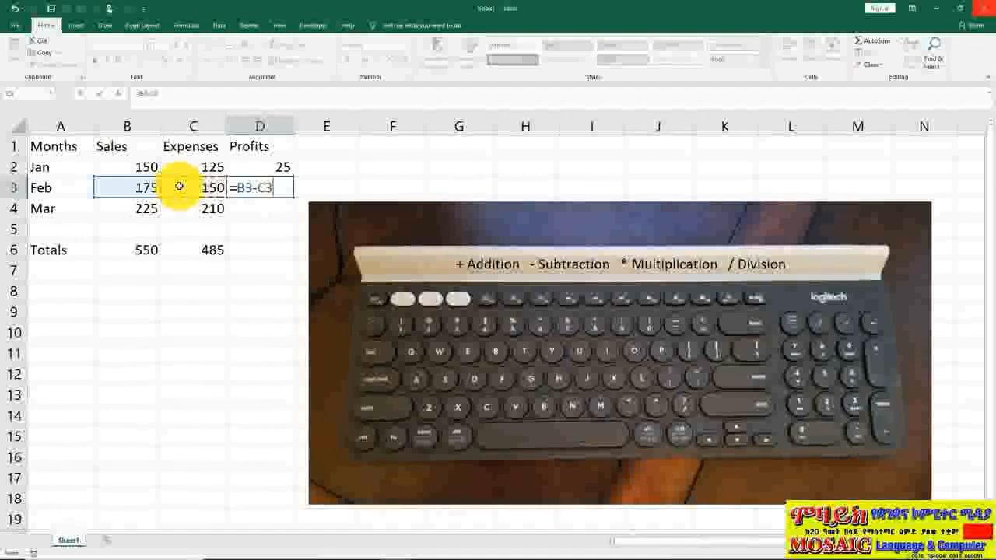
key(Return)
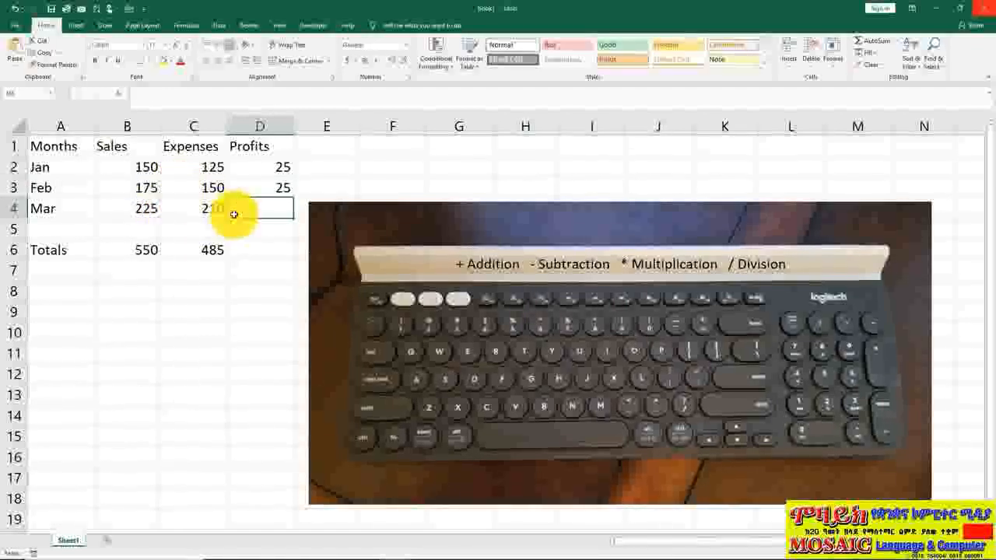
Calculate the March profit in cell D4 by subtracting expenses from sales with the formula =B4-C4
text(=)
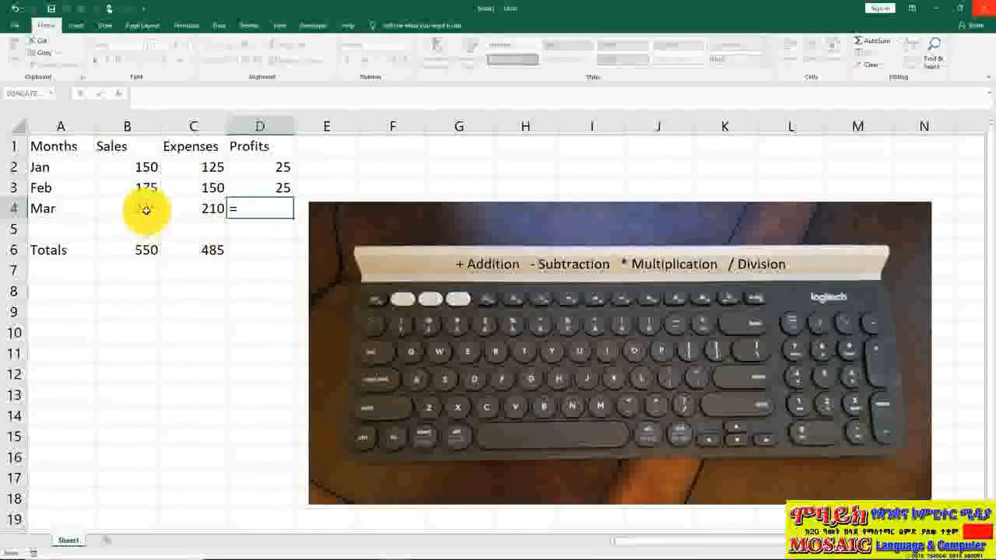
click(146, 210)
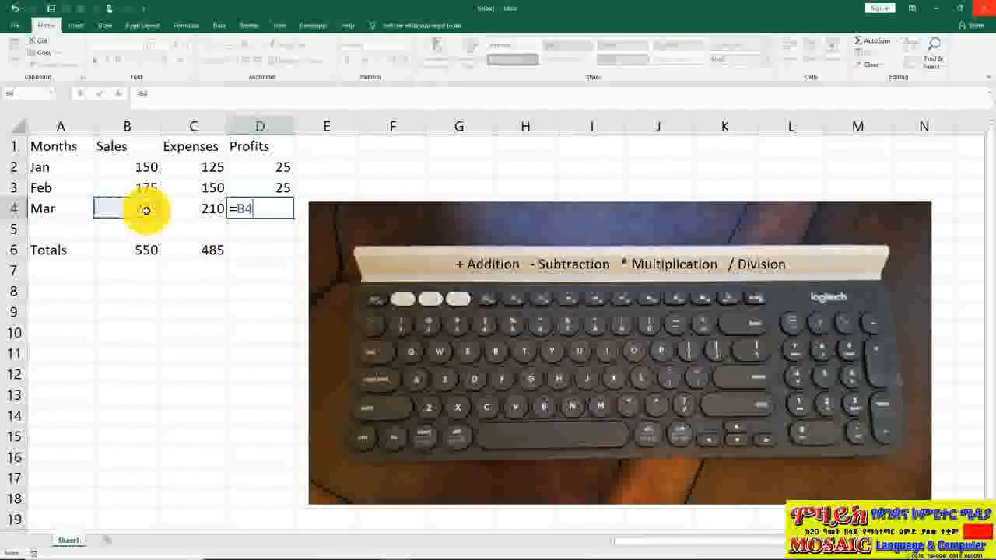
text(-)
click(192, 209)
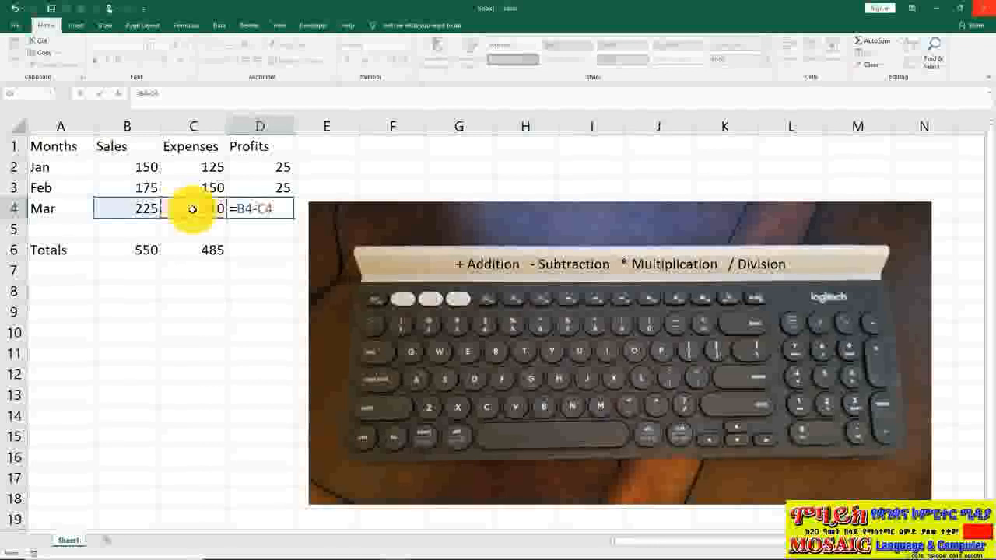
key(Return)
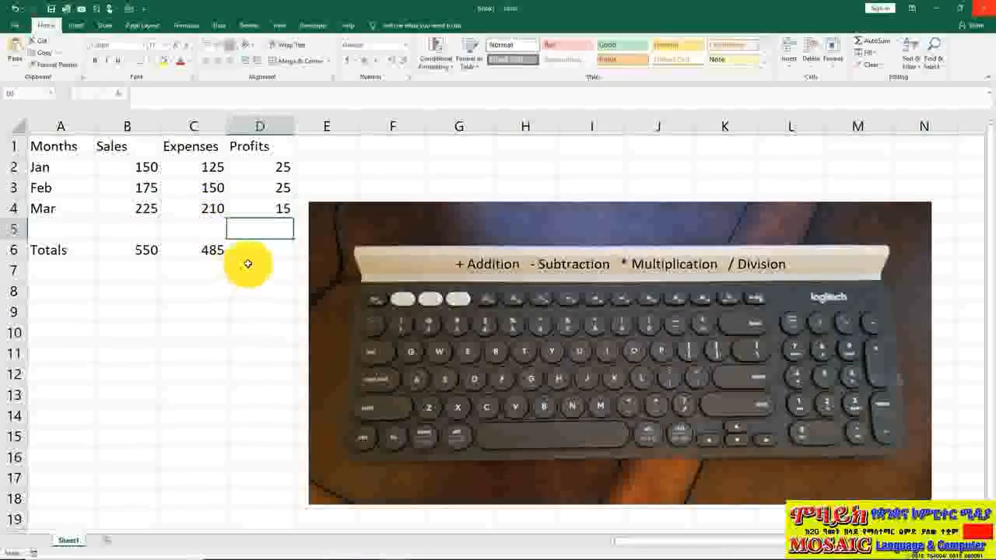
Total the January to March profits in cell D6 with the formula =D2+D3+D4
click(260, 251)
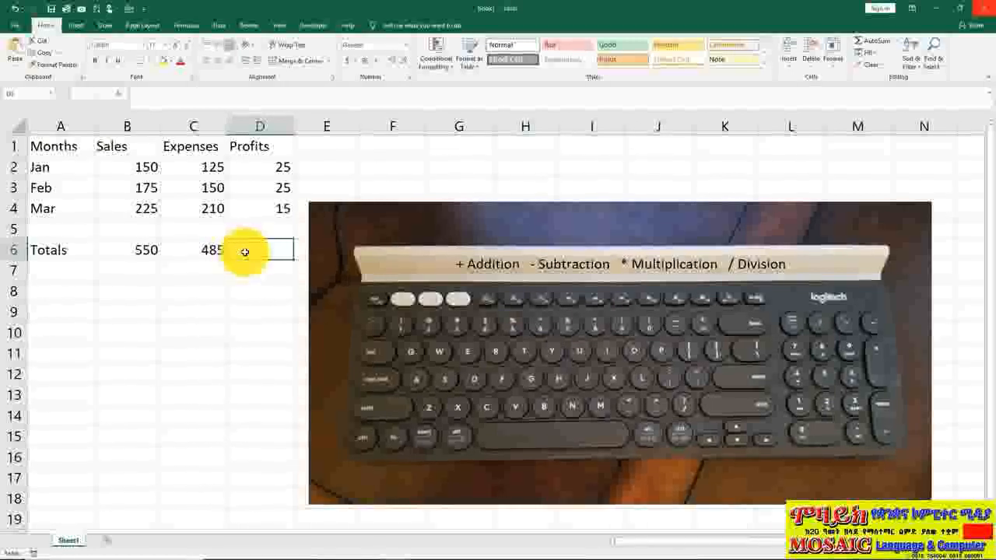
text(=)
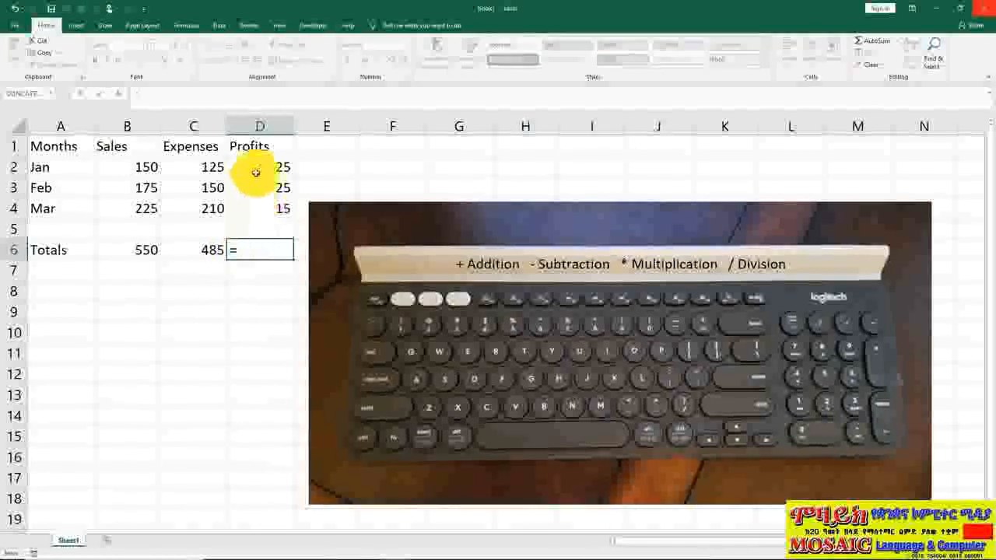
click(255, 169)
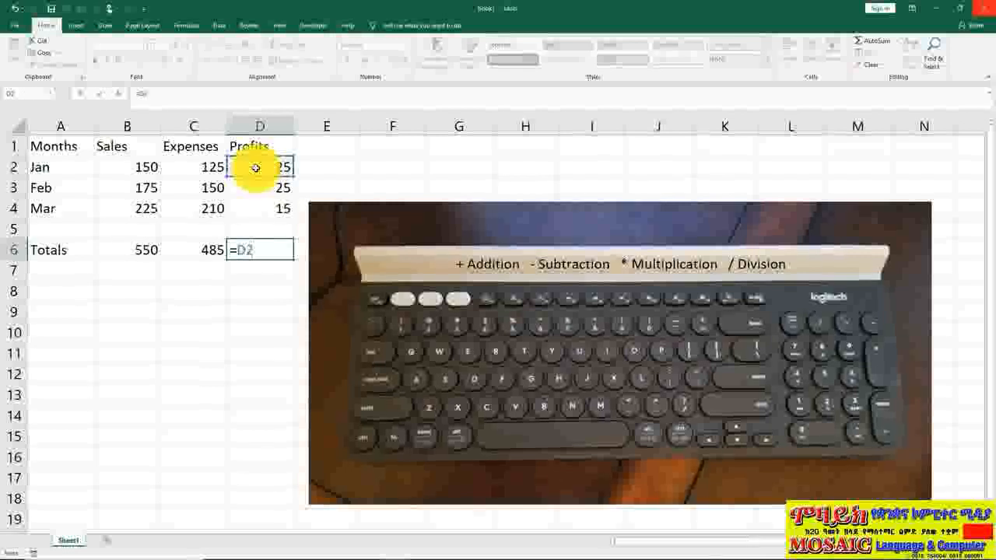
text(+)
click(261, 189)
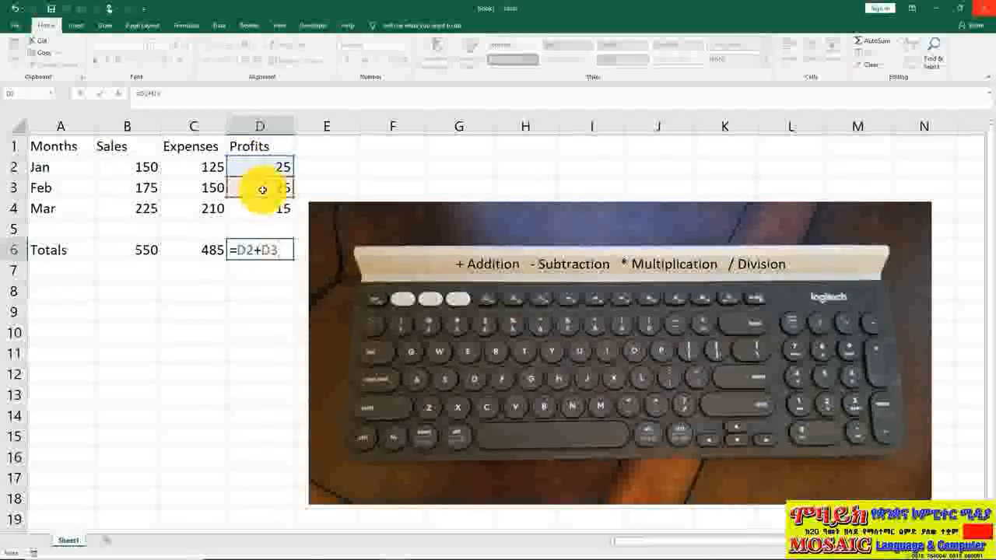
text(+)
click(261, 209)
text(+)
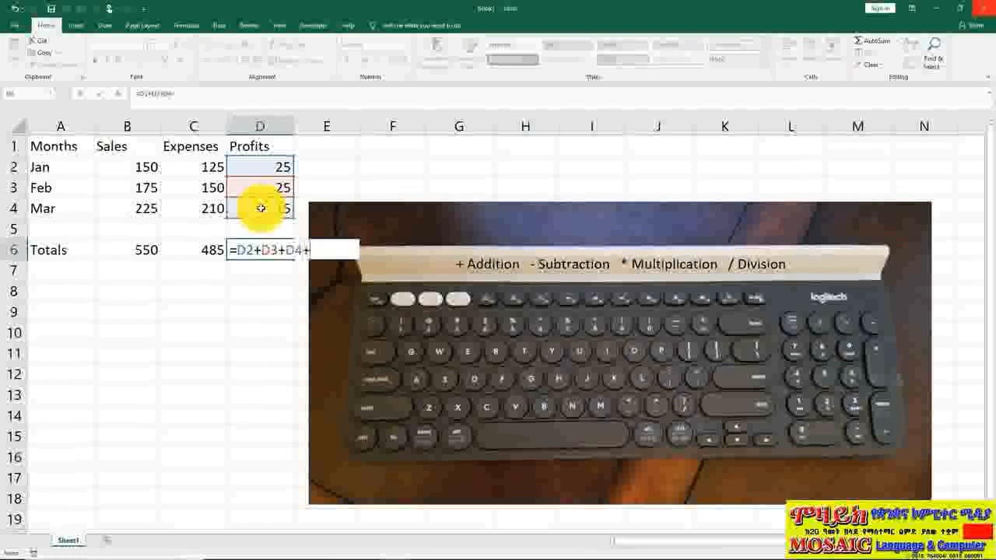
key(BackSpace)
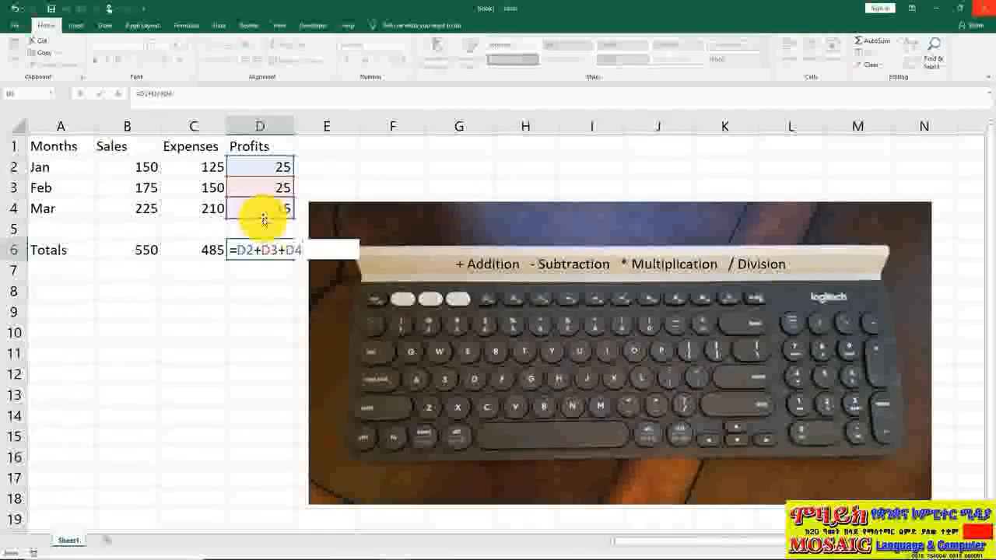
key(Return)
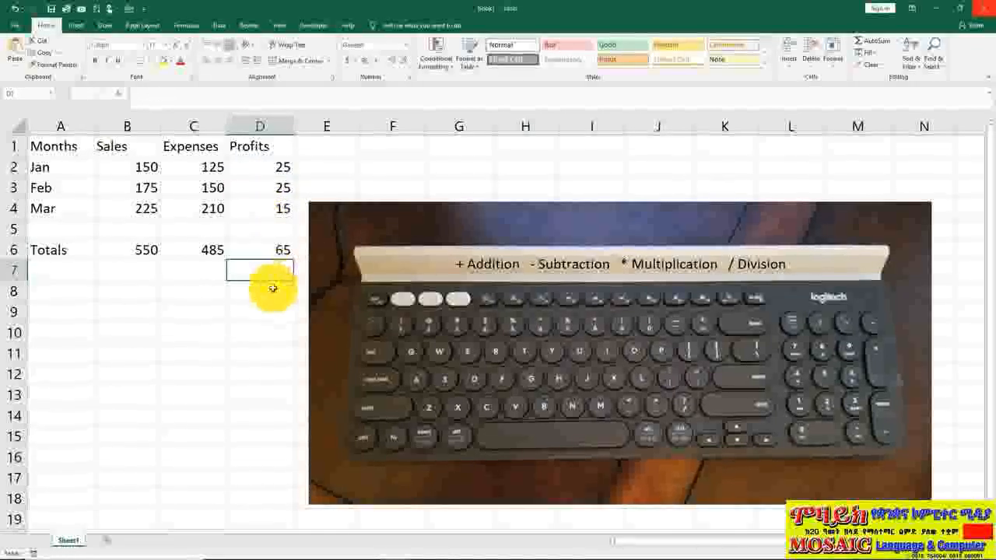